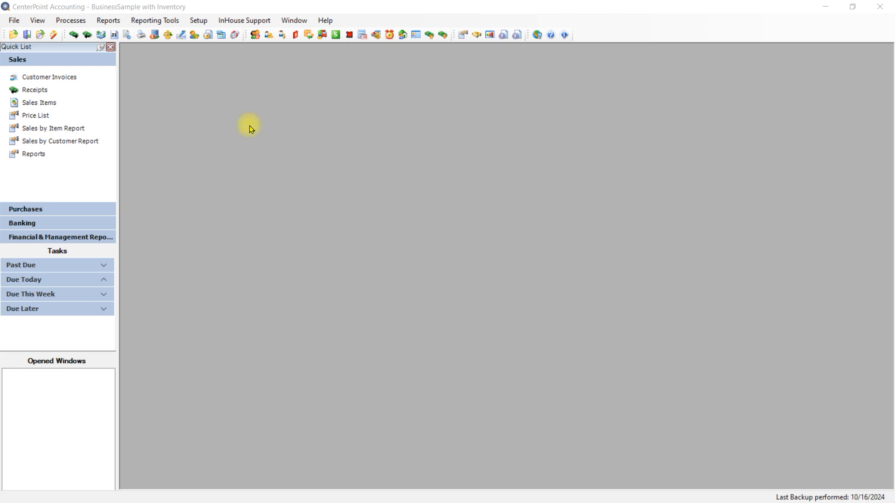
- Open the Inventory Adjustments process and keep the default company, adjustment date and adjustment number
{"action": "left_click", "coordinate": [70, 20]}
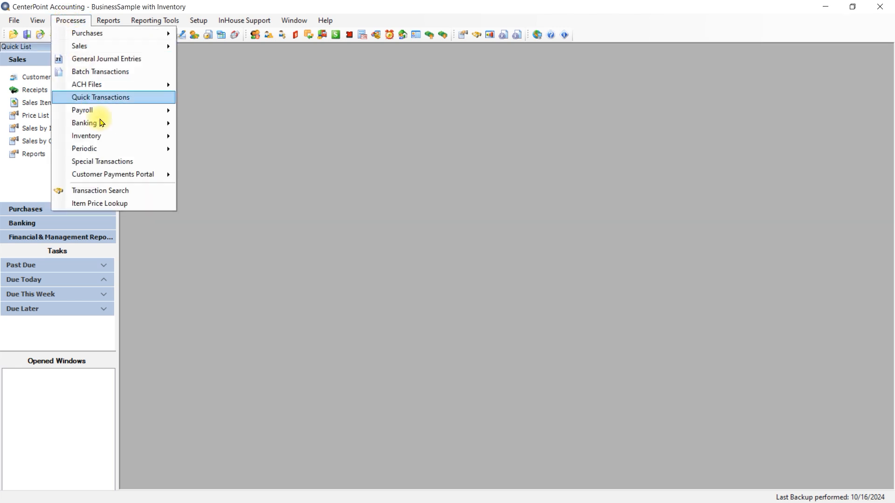
{"action": "mouse_move", "coordinate": [99, 142]}
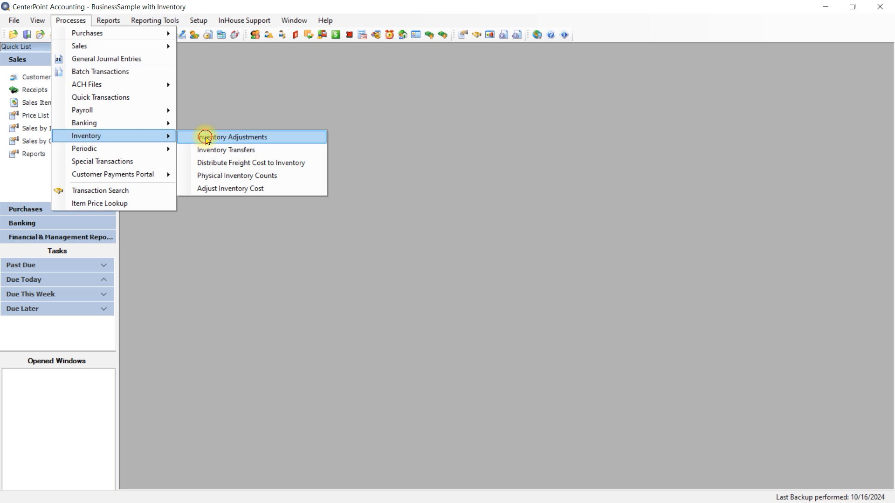
{"action": "left_click", "coordinate": [205, 137]}
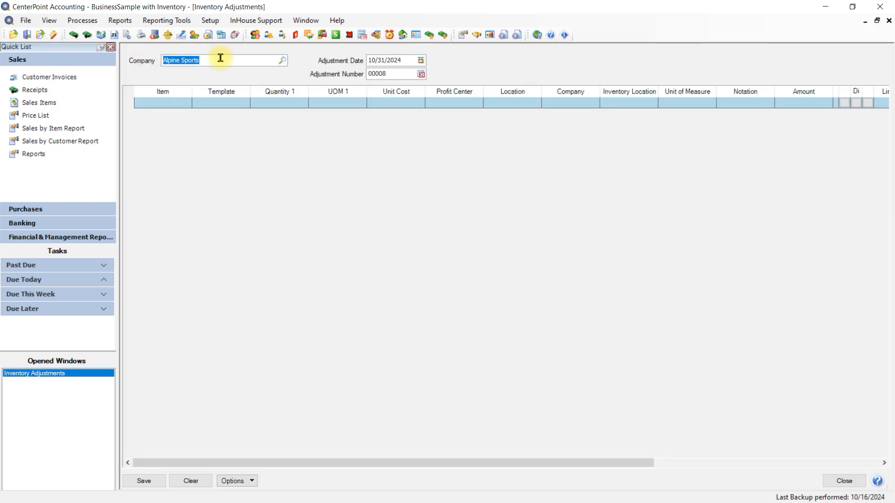
{"action": "key", "text": "Tab"}
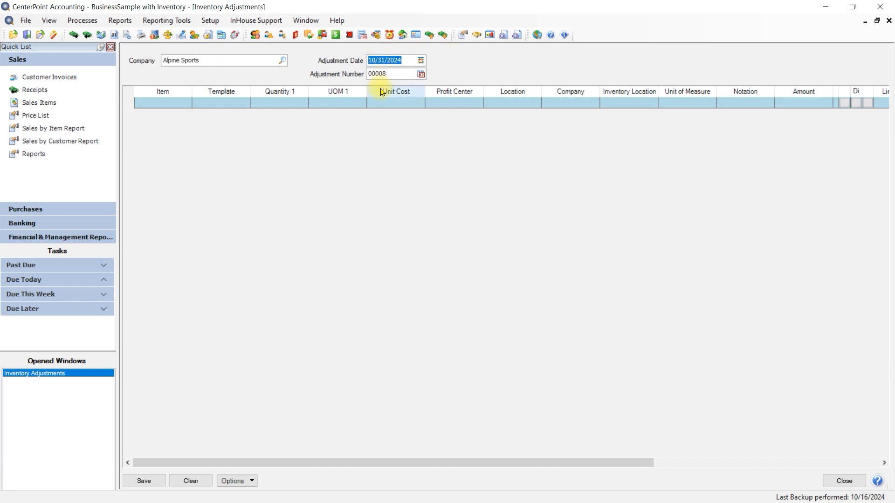
{"action": "key", "text": "Tab"}
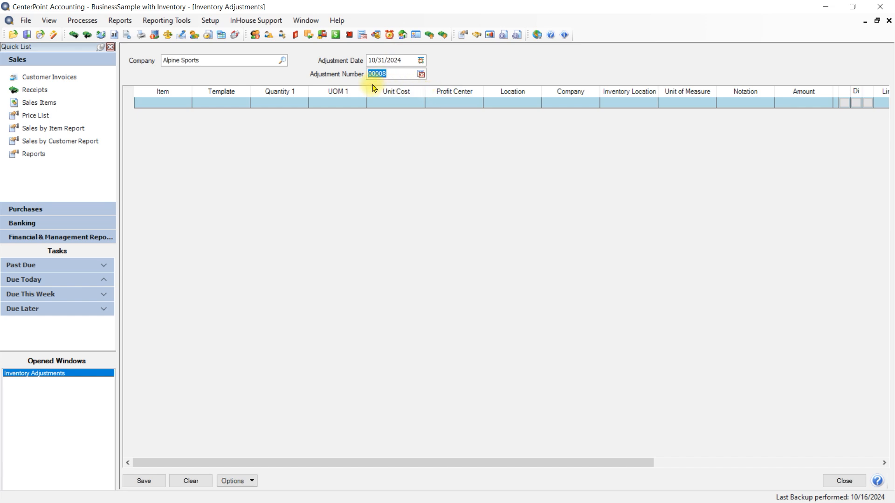
- Look up items matching "pro" for the first adjustment line and select Pro Cast Fly Rod & Reel
{"action": "left_click", "coordinate": [156, 101]}
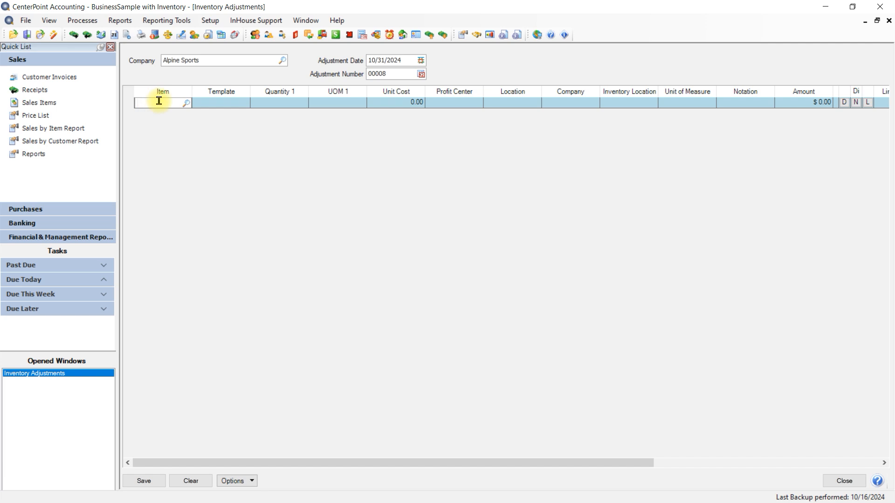
{"action": "type", "text": "pro"}
{"action": "key", "text": "Tab"}
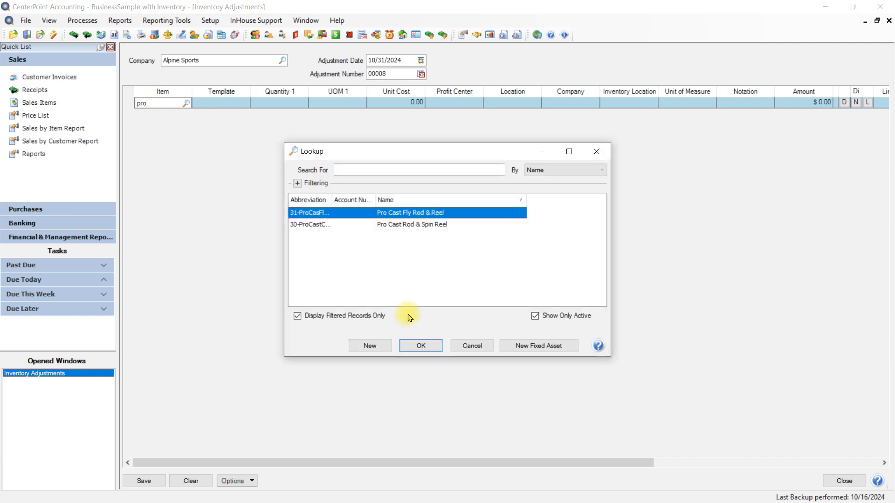
{"action": "left_click", "coordinate": [419, 345]}
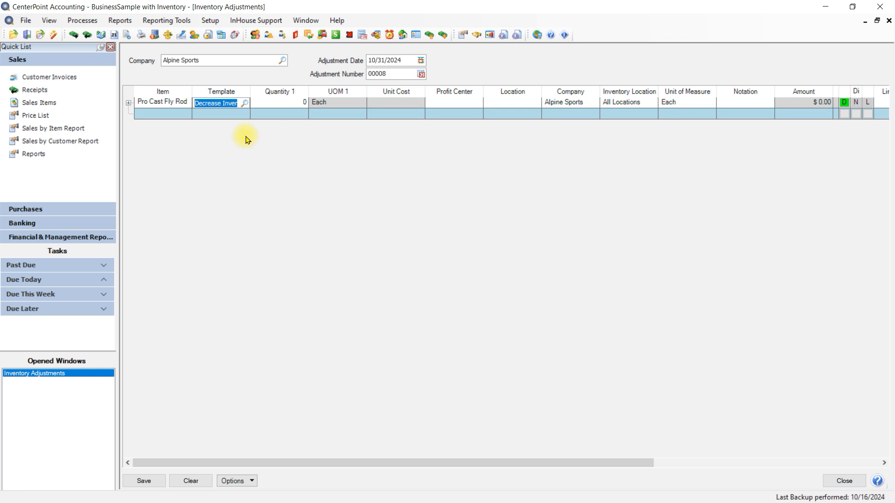
- Apply the increase inventory template (+AdjInv) to the fly rod line and set its quantity to 1
{"action": "left_click", "coordinate": [244, 103]}
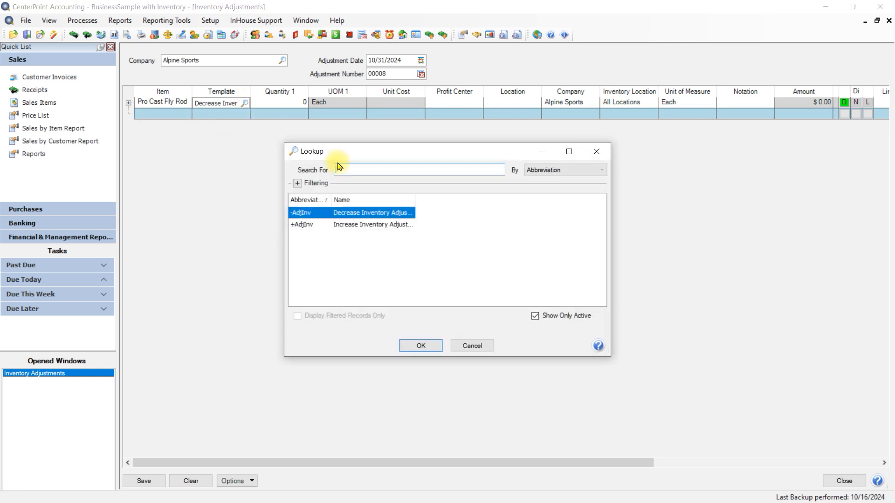
{"action": "left_click", "coordinate": [369, 227]}
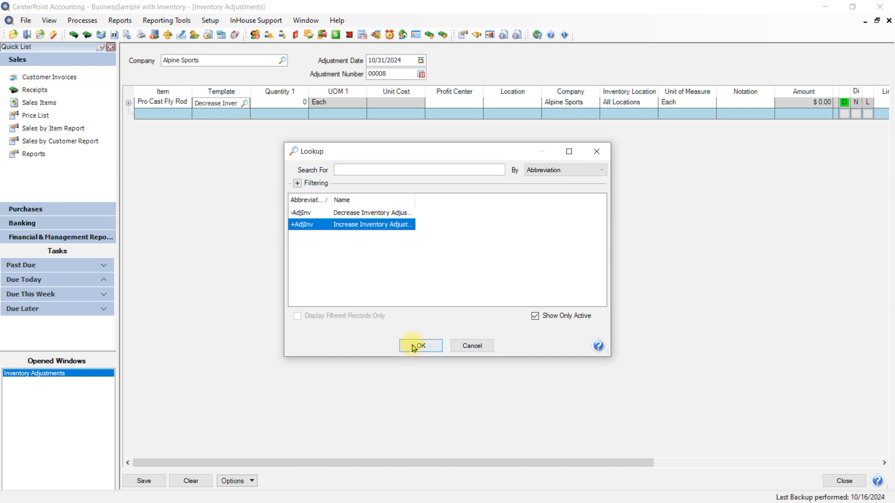
{"action": "left_click", "coordinate": [416, 346]}
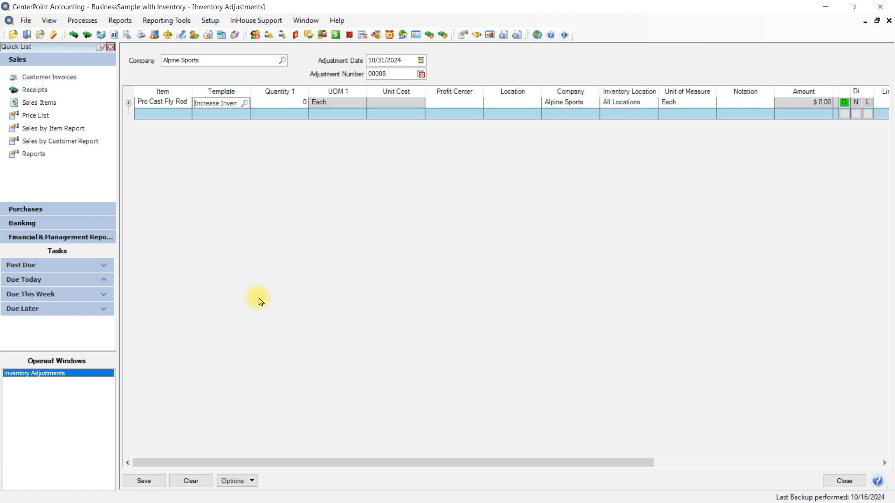
{"action": "key", "text": "Tab"}
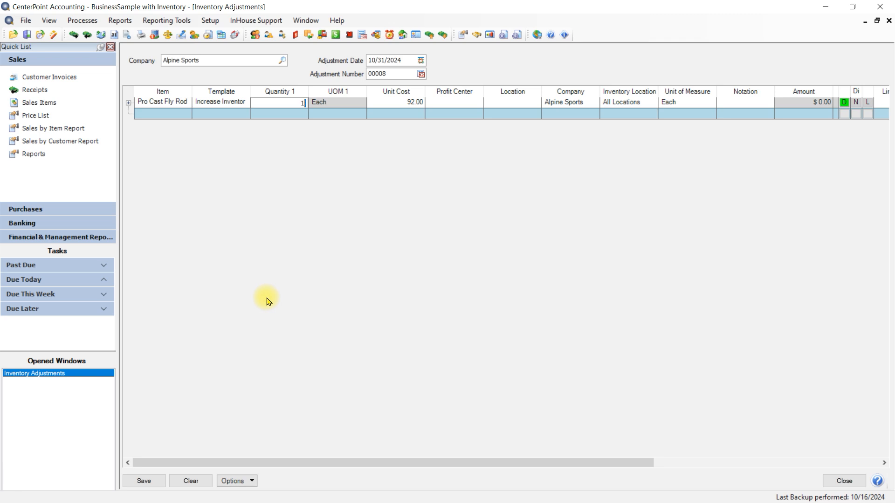
{"action": "key", "text": "Tab"}
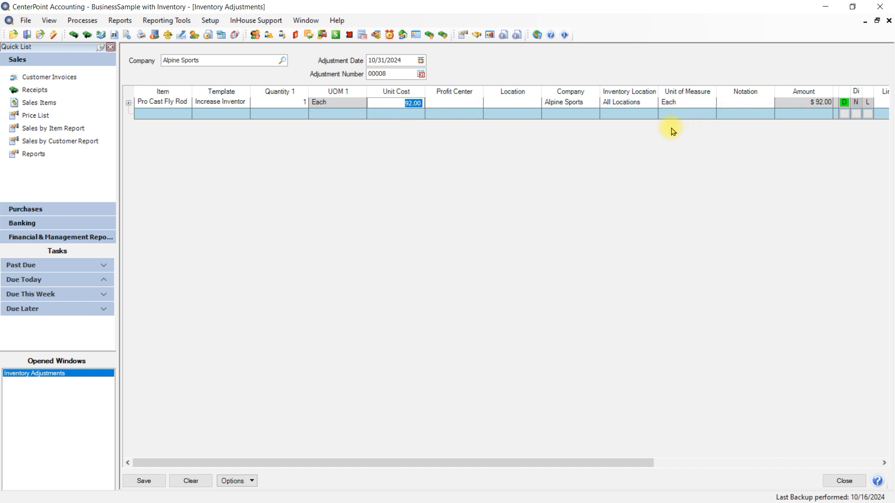
- Set the inventory location of the fly rod line to CO Store
{"action": "left_click", "coordinate": [632, 102]}
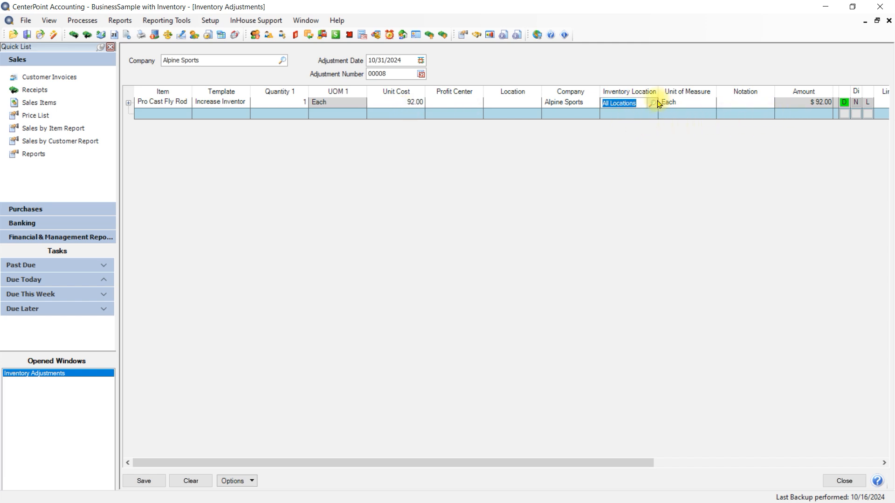
{"action": "left_click", "coordinate": [654, 103]}
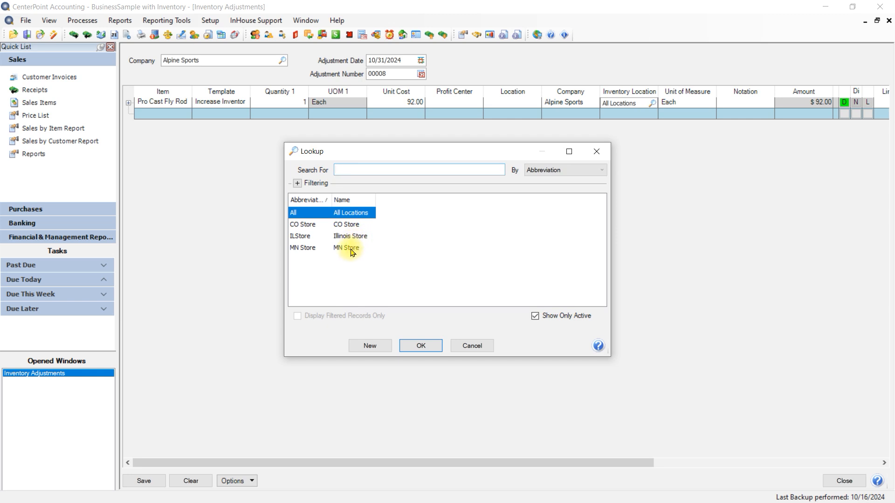
{"action": "left_click", "coordinate": [351, 224]}
{"action": "left_click", "coordinate": [421, 347]}
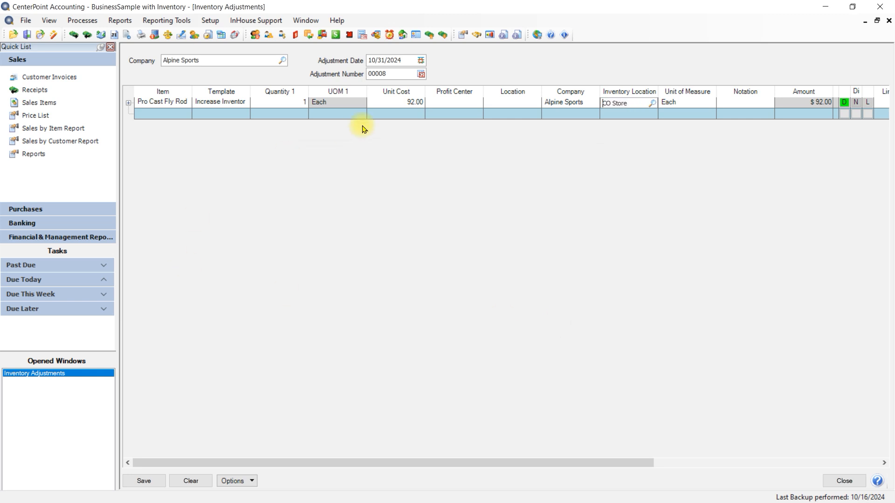
{"action": "key", "text": "Tab"}
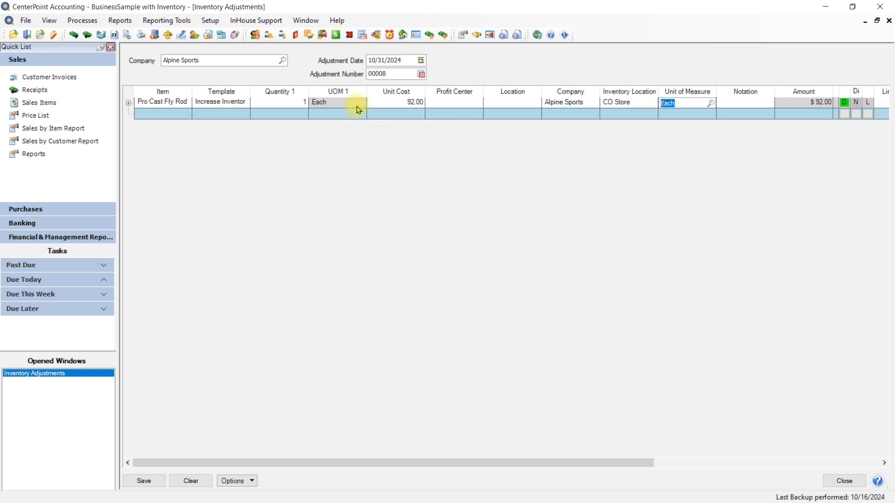
- Check the unit cost and the available units of measure for the fly rod line, keeping both as they are
{"action": "left_click", "coordinate": [401, 104]}
{"action": "key", "text": "Tab"}
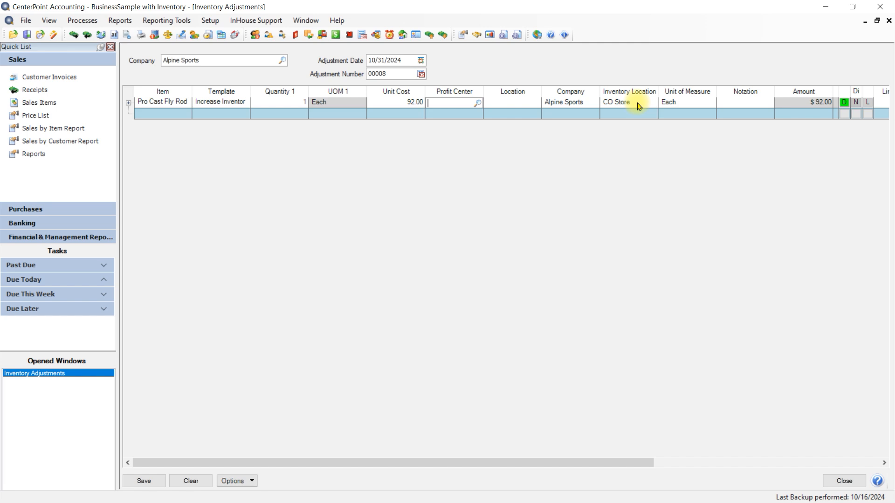
{"action": "left_click", "coordinate": [707, 104]}
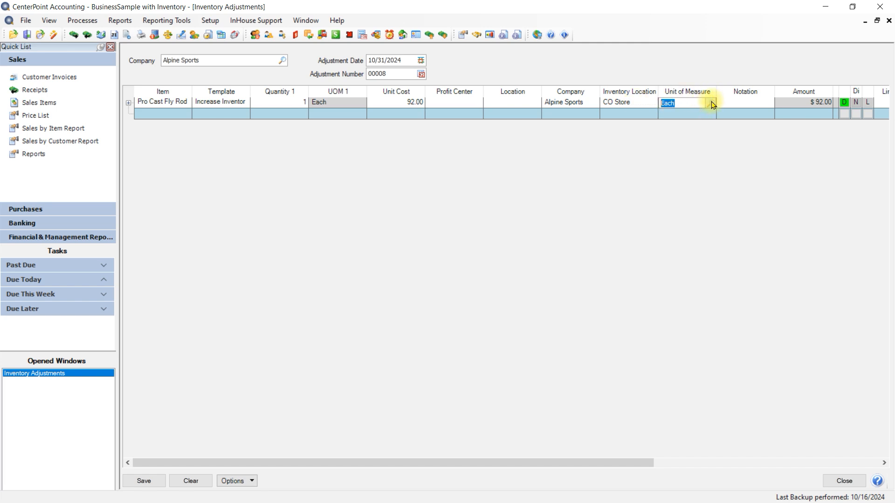
{"action": "left_click", "coordinate": [711, 103]}
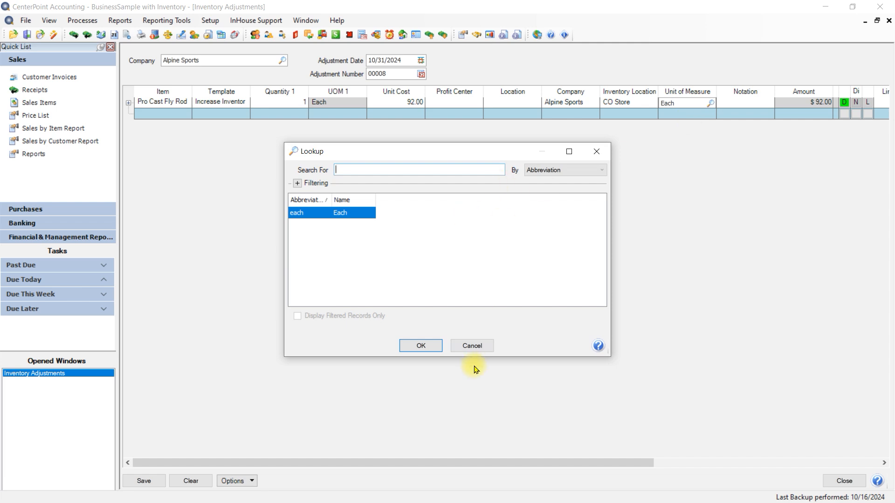
{"action": "left_click", "coordinate": [473, 347]}
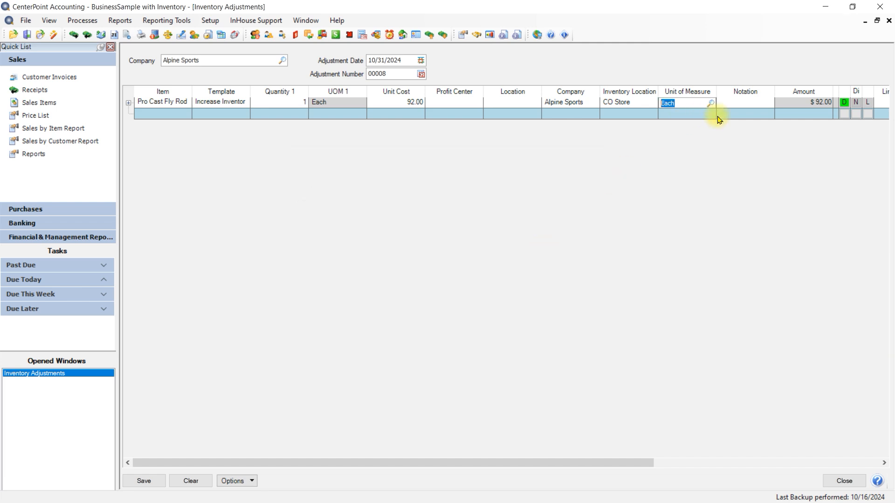
{"action": "left_click", "coordinate": [751, 104]}
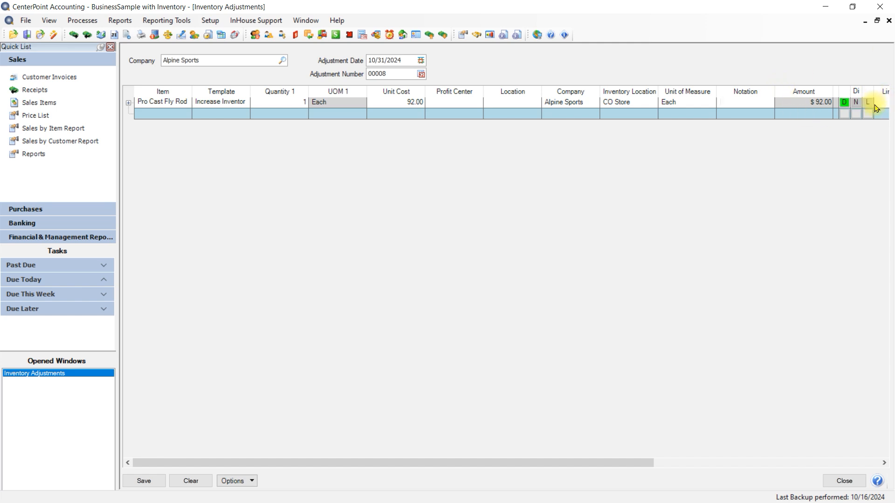
- View the line comments window for the fly rod line and close it without entering a comment
{"action": "left_click_drag", "start_coordinate": [624, 467], "coordinate": [699, 452]}
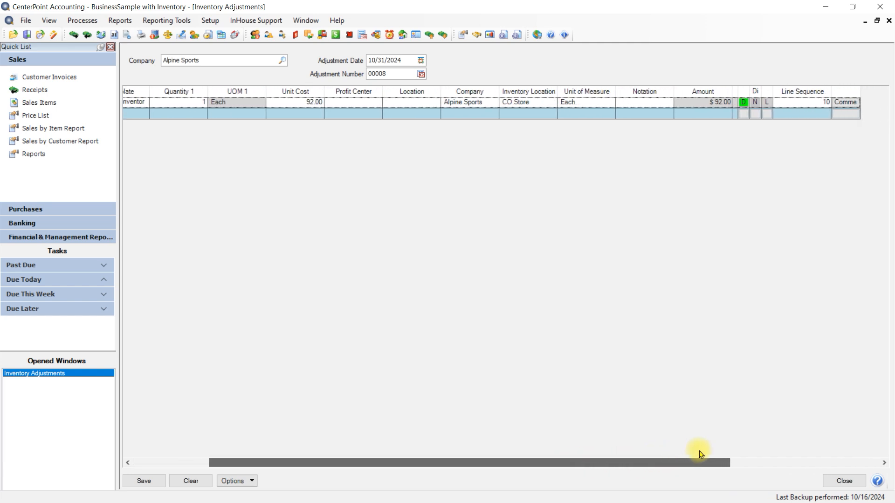
{"action": "left_click", "coordinate": [849, 102]}
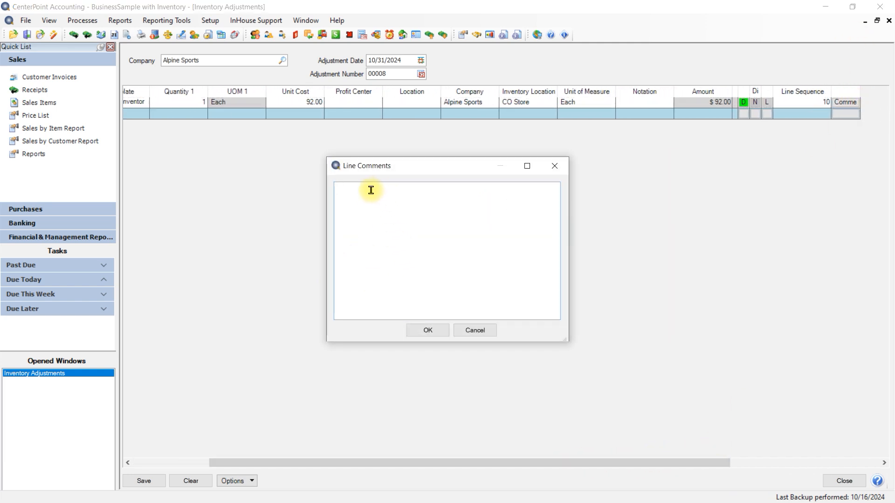
{"action": "left_click", "coordinate": [482, 332]}
{"action": "left_click_drag", "start_coordinate": [443, 464], "coordinate": [275, 448]}
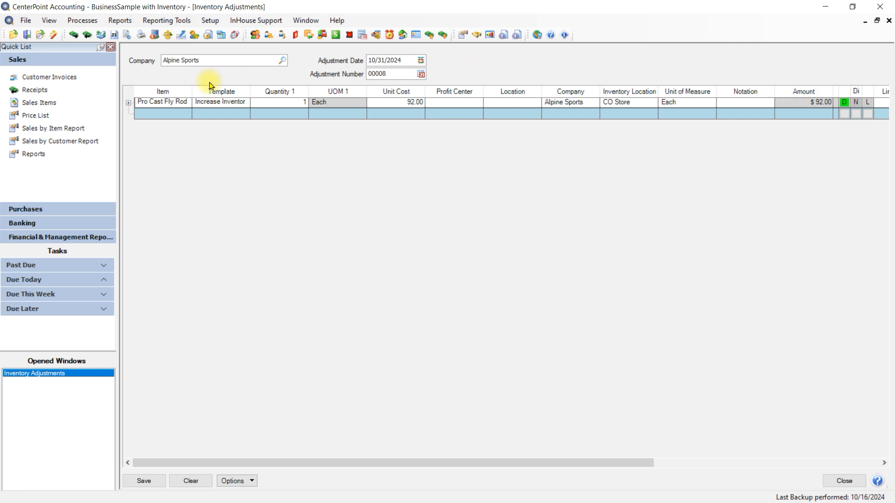
- Look up items matching "pro" for a second adjustment line and select Pro Cast Rod & Spin Reel
{"action": "left_click", "coordinate": [143, 114]}
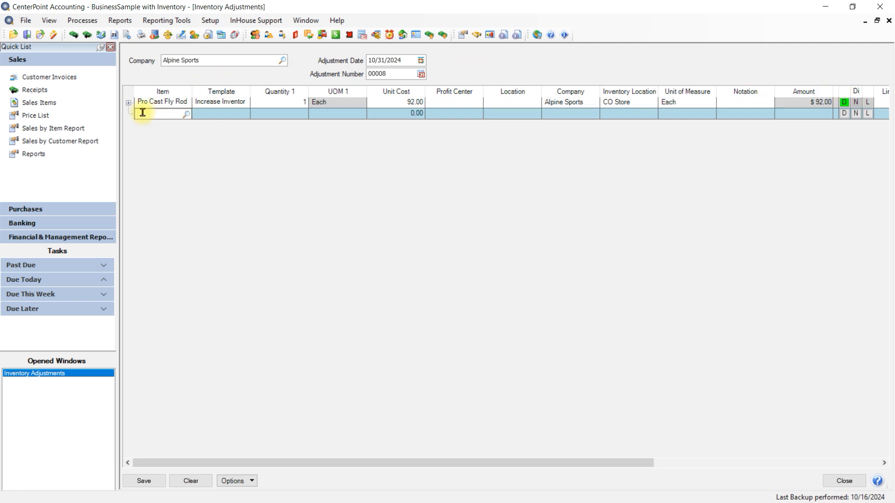
{"action": "type", "text": "pro"}
{"action": "key", "text": "Tab"}
{"action": "left_click", "coordinate": [396, 227]}
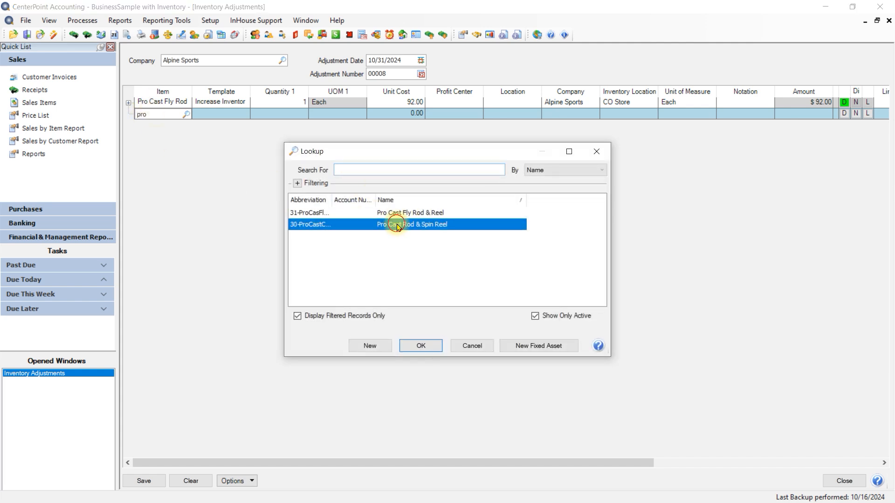
{"action": "left_click", "coordinate": [419, 346]}
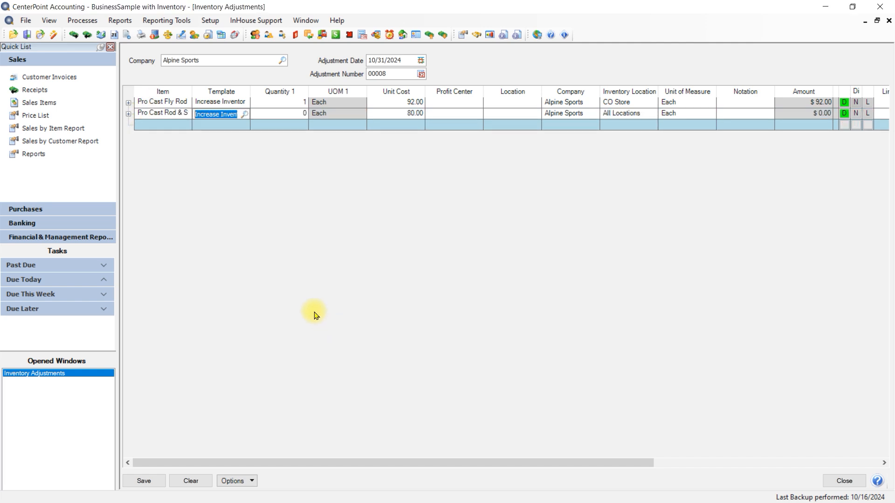
- Apply the decrease inventory template (-AdjInv) to the spin reel line and set its quantity to 2
{"action": "left_click", "coordinate": [243, 115]}
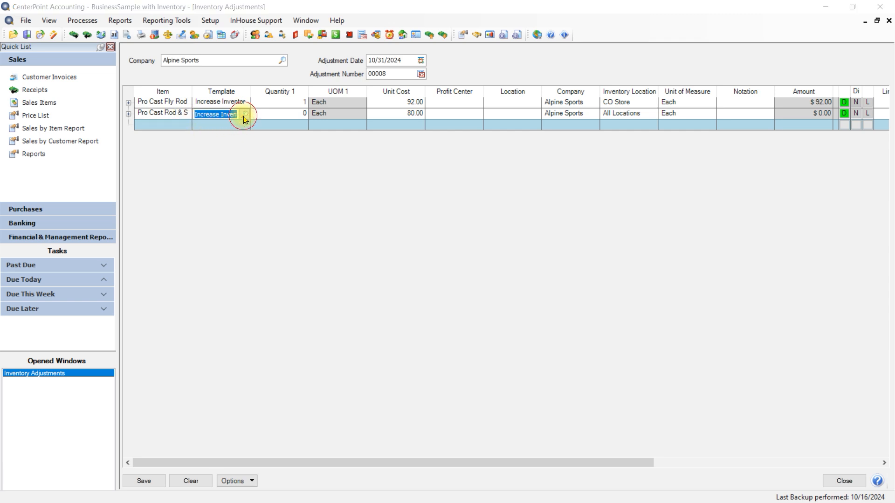
{"action": "left_click", "coordinate": [357, 214]}
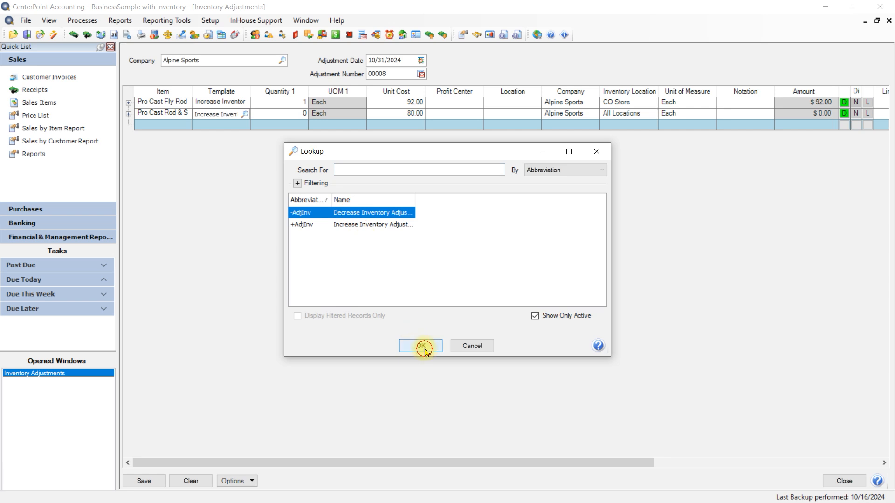
{"action": "left_click", "coordinate": [420, 345]}
{"action": "key", "text": "Tab"}
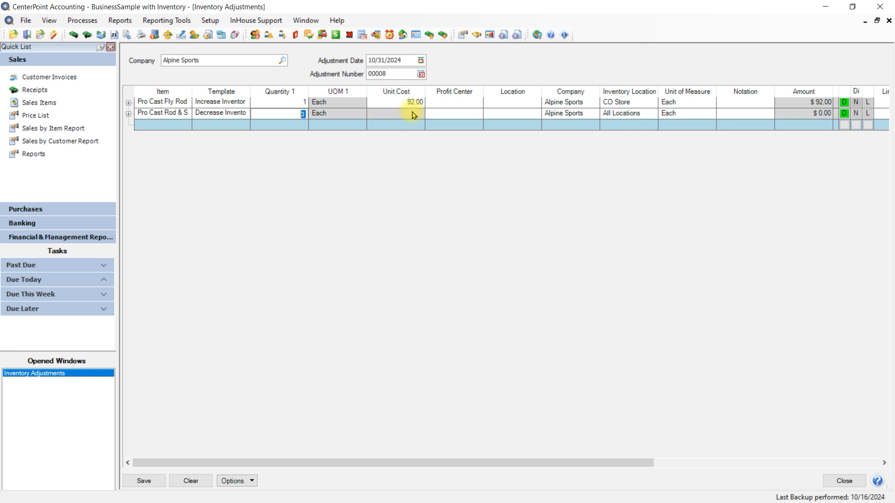
{"action": "key", "text": "Tab"}
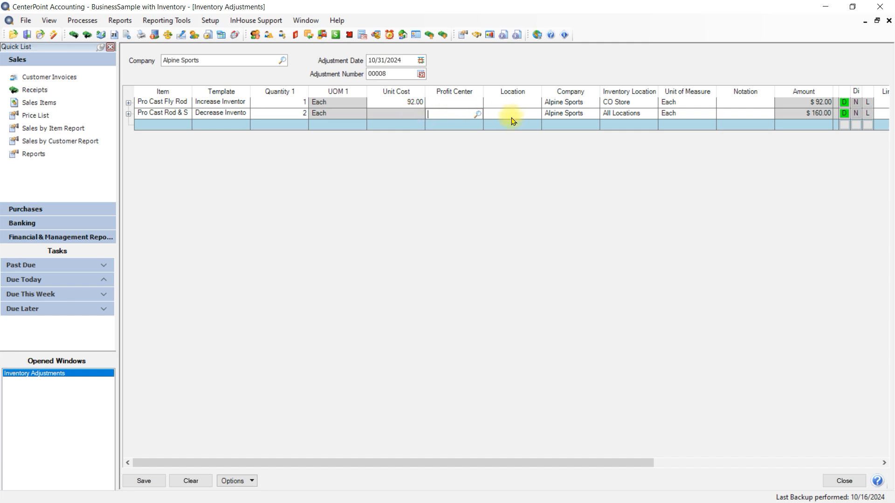
- Set the inventory location of the spin reel line to CO Store and leave its notation blank
{"action": "left_click", "coordinate": [634, 114]}
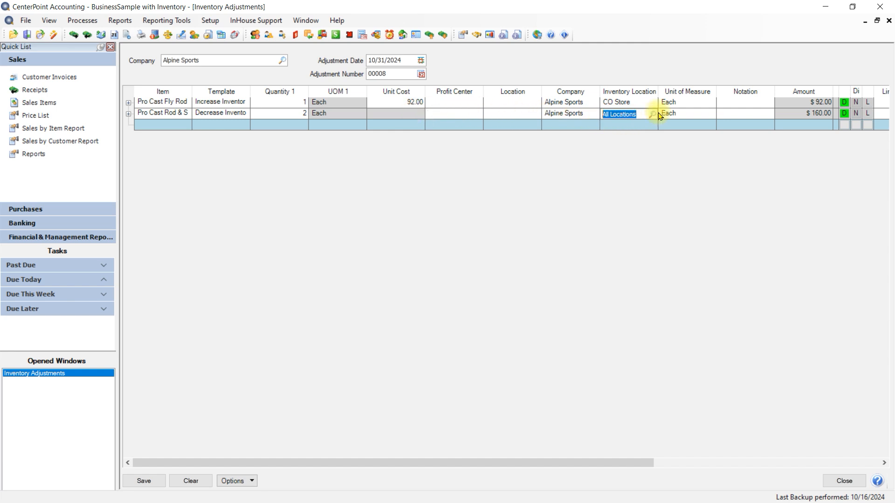
{"action": "left_click", "coordinate": [653, 114]}
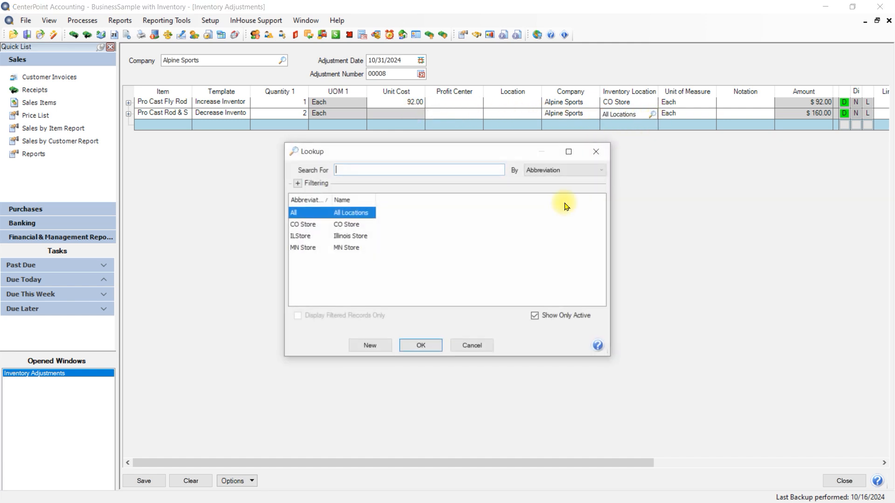
{"action": "left_click", "coordinate": [351, 225]}
{"action": "left_click", "coordinate": [419, 345]}
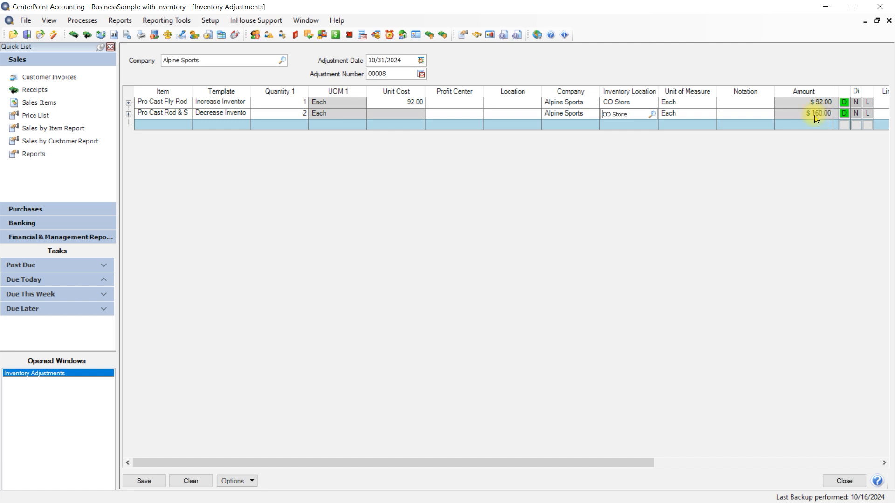
{"action": "left_click", "coordinate": [737, 115]}
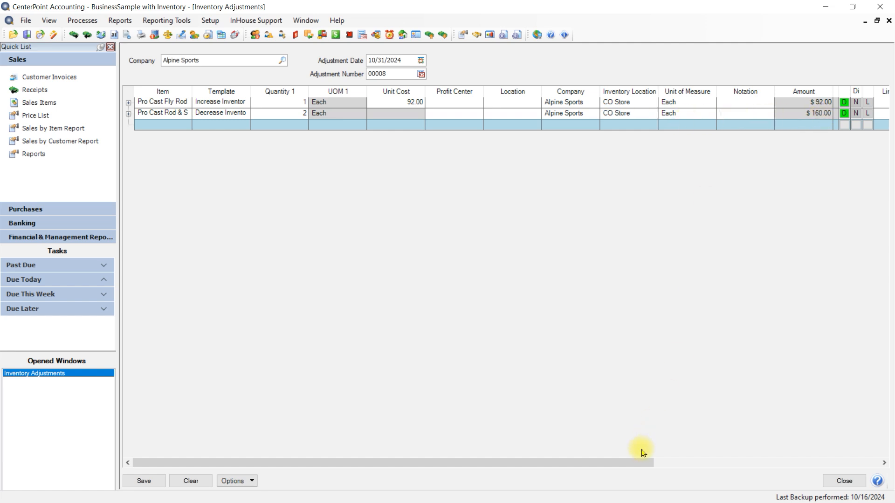
- View the line comments window for the spin reel line and close it with the comment left empty
{"action": "left_click_drag", "start_coordinate": [625, 463], "coordinate": [775, 349]}
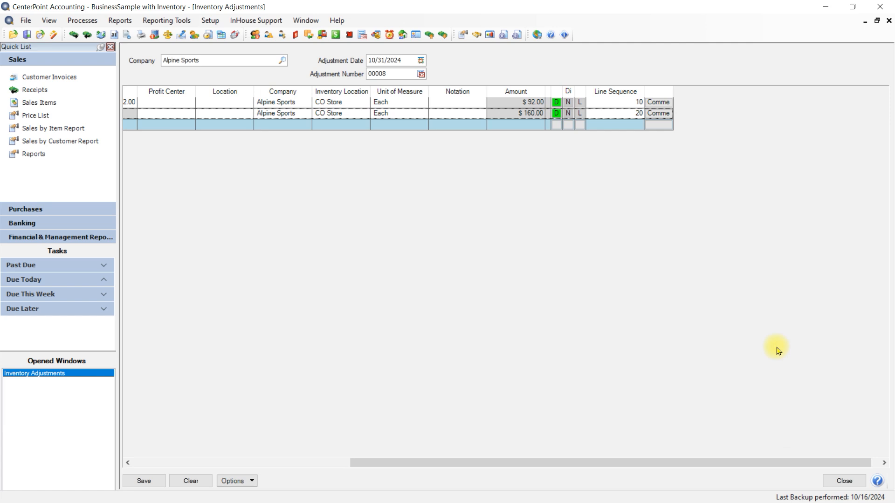
{"action": "left_click", "coordinate": [653, 114]}
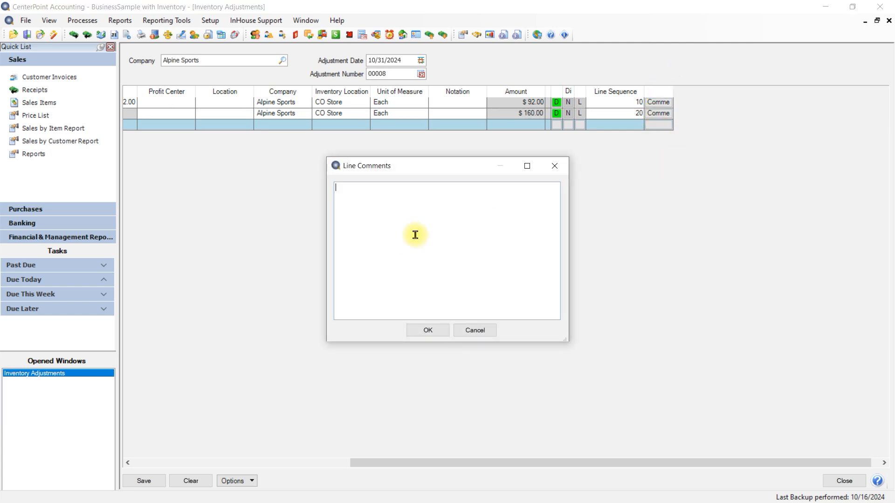
{"action": "left_click", "coordinate": [427, 331]}
{"action": "left_click_drag", "start_coordinate": [468, 463], "coordinate": [184, 468]}
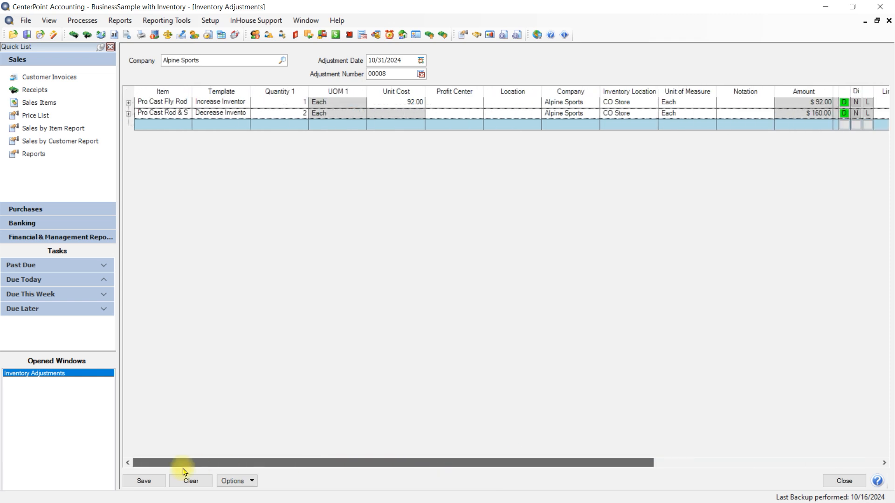